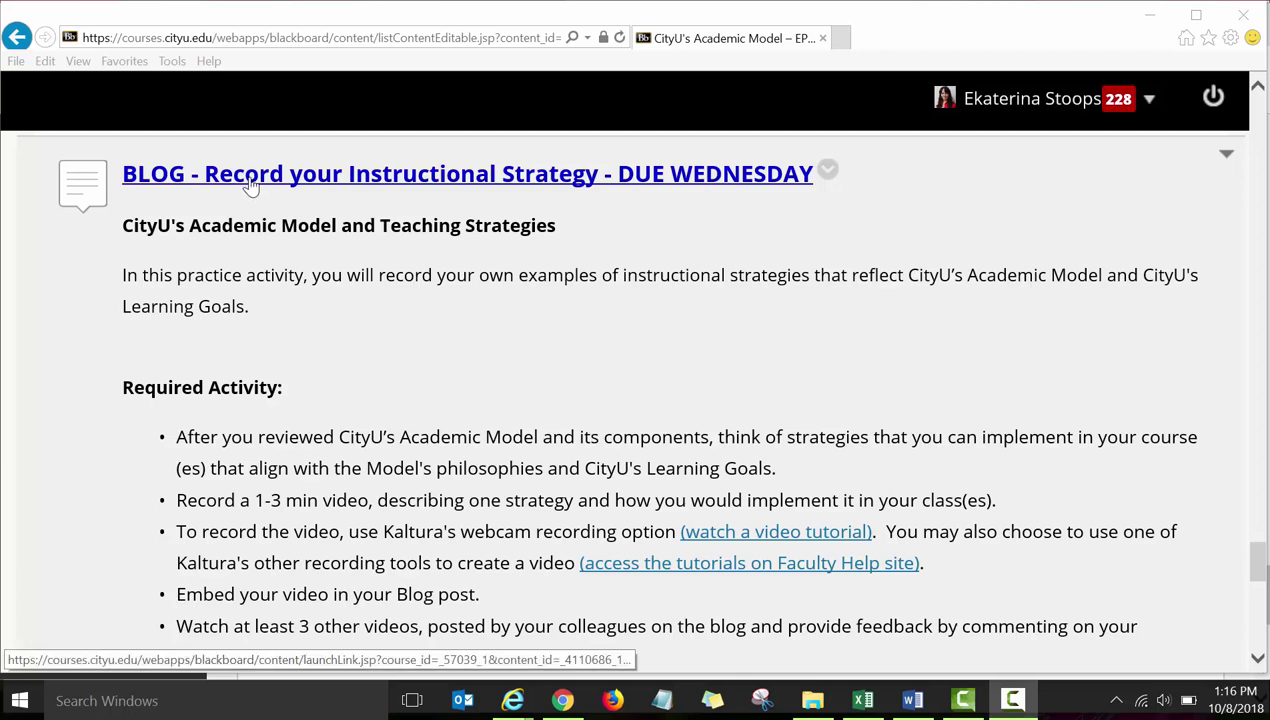
Step: Open the 'BLOG - Record your Instructional Strategy' blog and scroll to Create Blog Entry
left_click(521, 178)
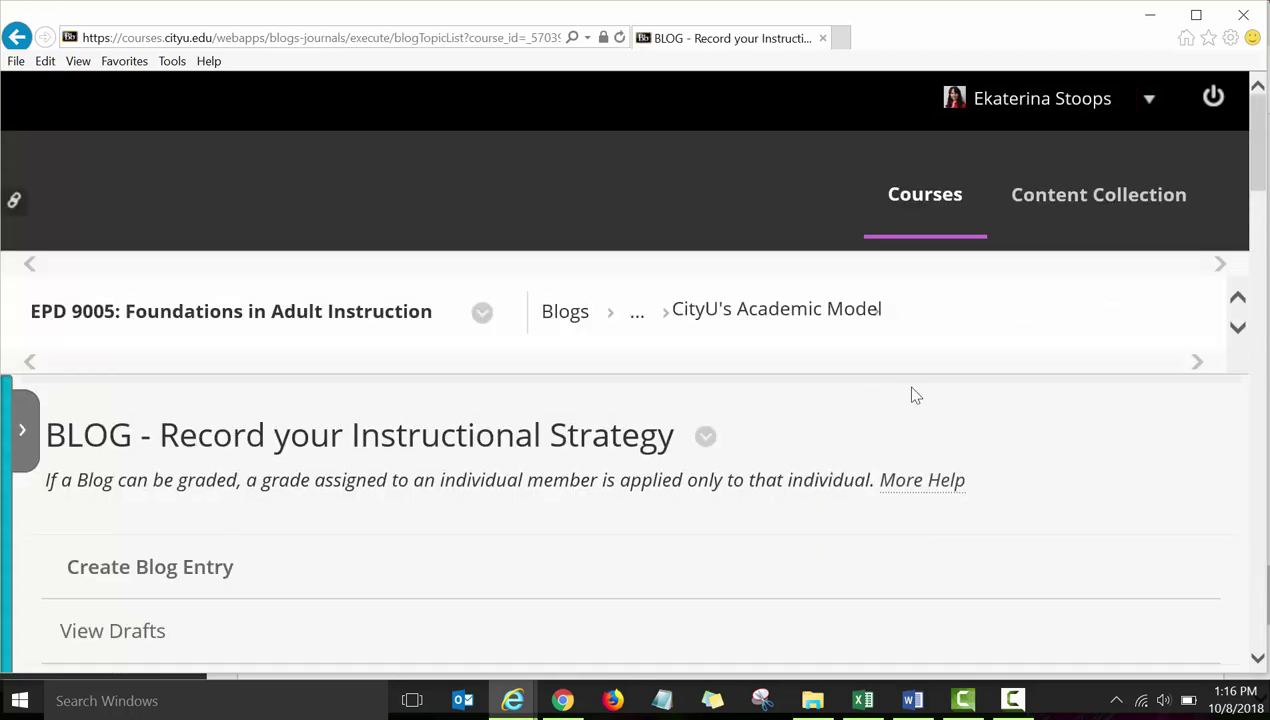
scroll(1262, 170, "down", 3)
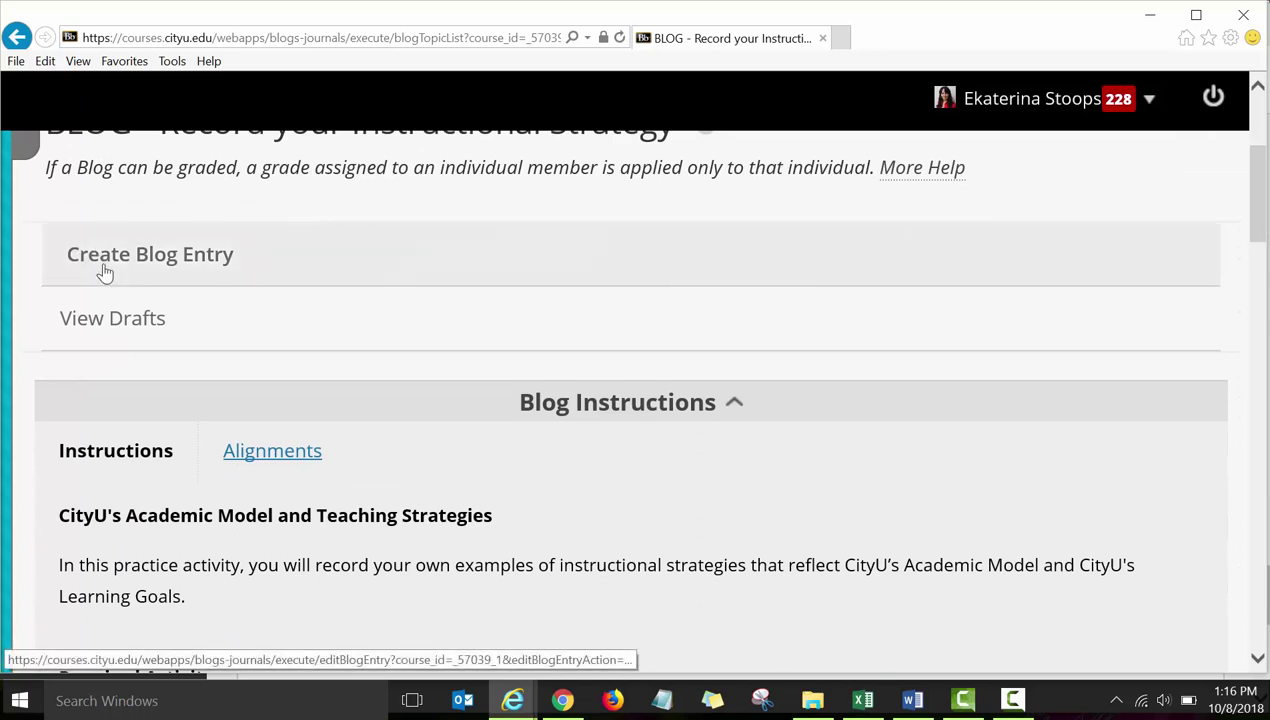
Step: Start a new blog entry titled 'My Instructional Strategy'
left_click(104, 272)
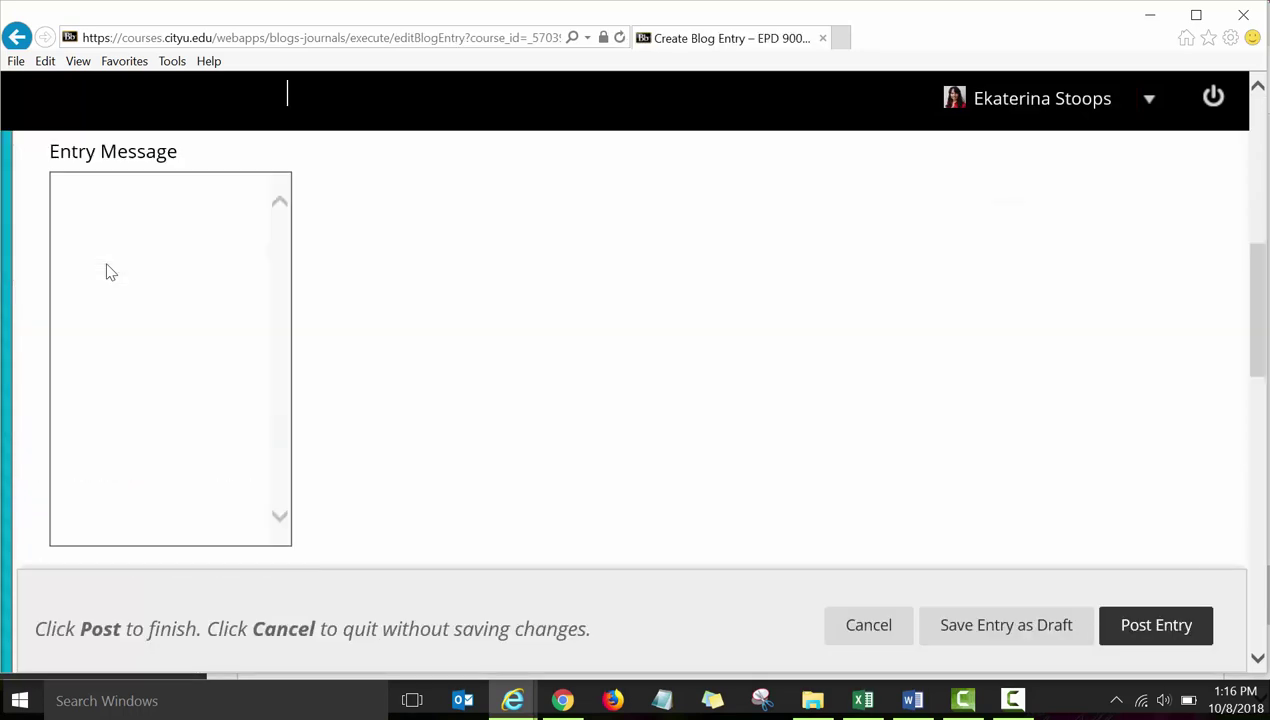
left_click_drag(1257, 300, 1262, 272)
type("My Instructional Strategy")
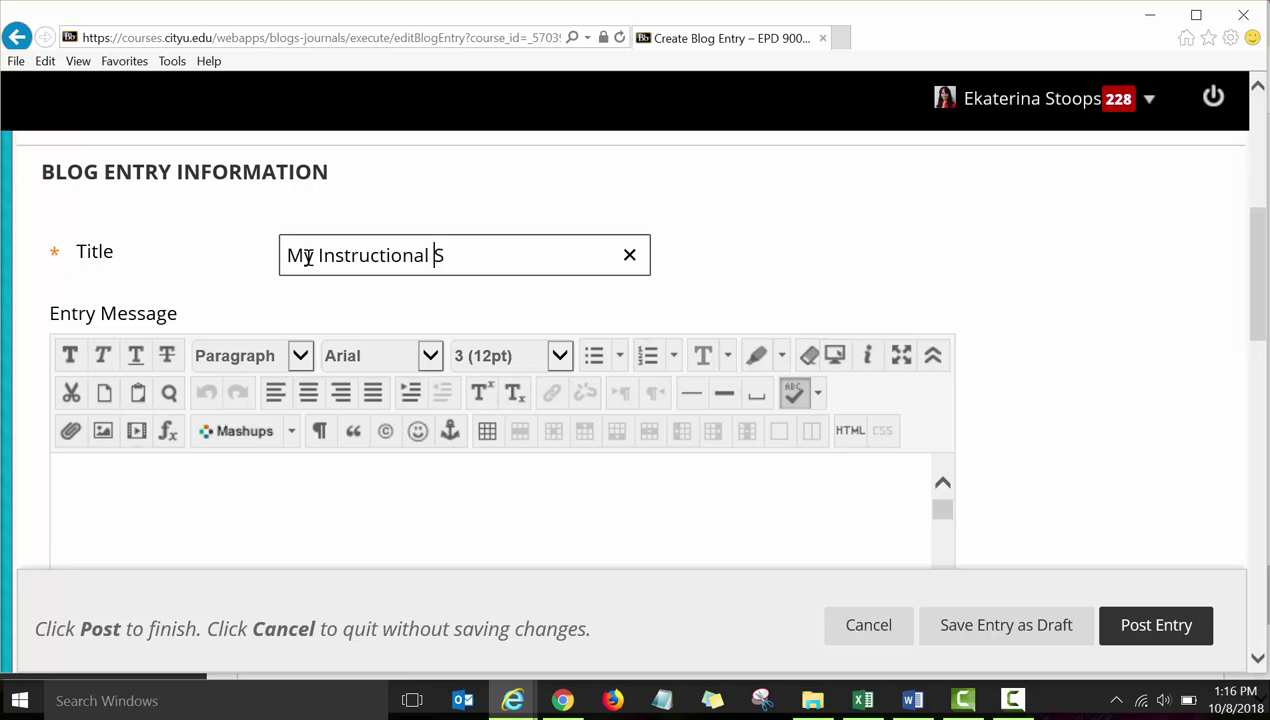
left_click(532, 257)
left_click_drag(1260, 297, 1261, 304)
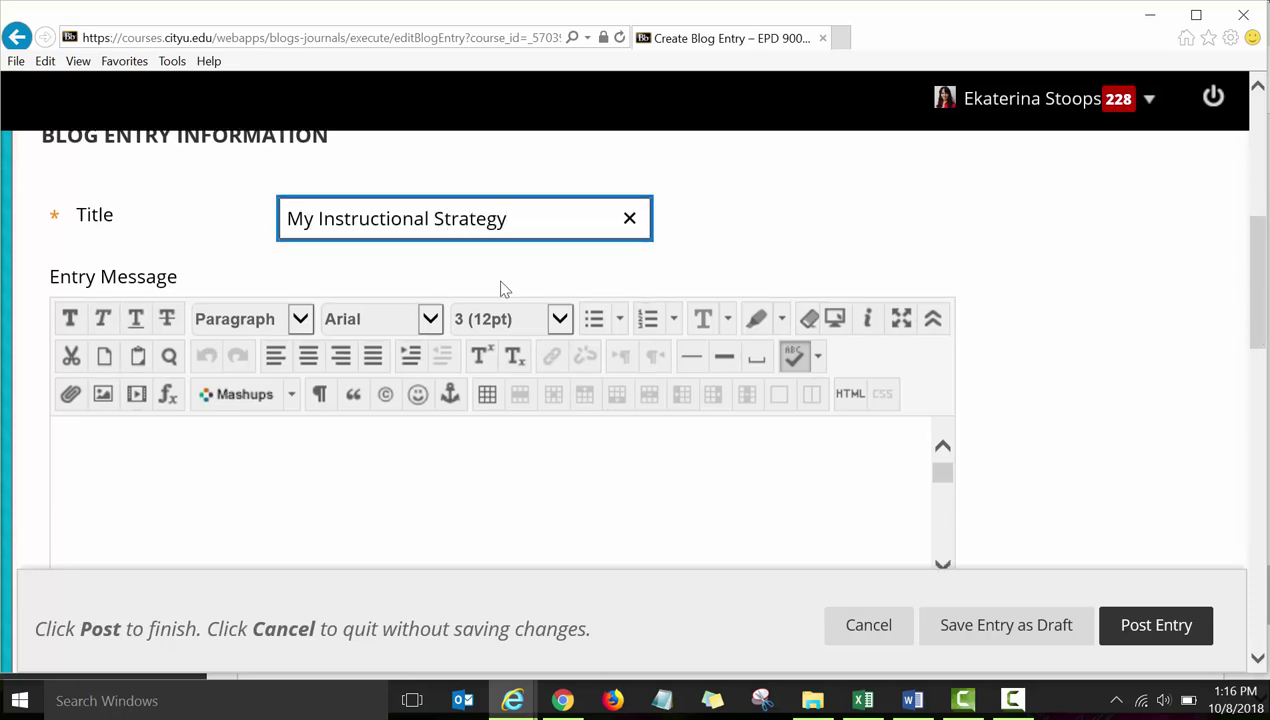
Step: Choose Kaltura Media from Mashups and show Kaltura's Add New media options
left_click(292, 396)
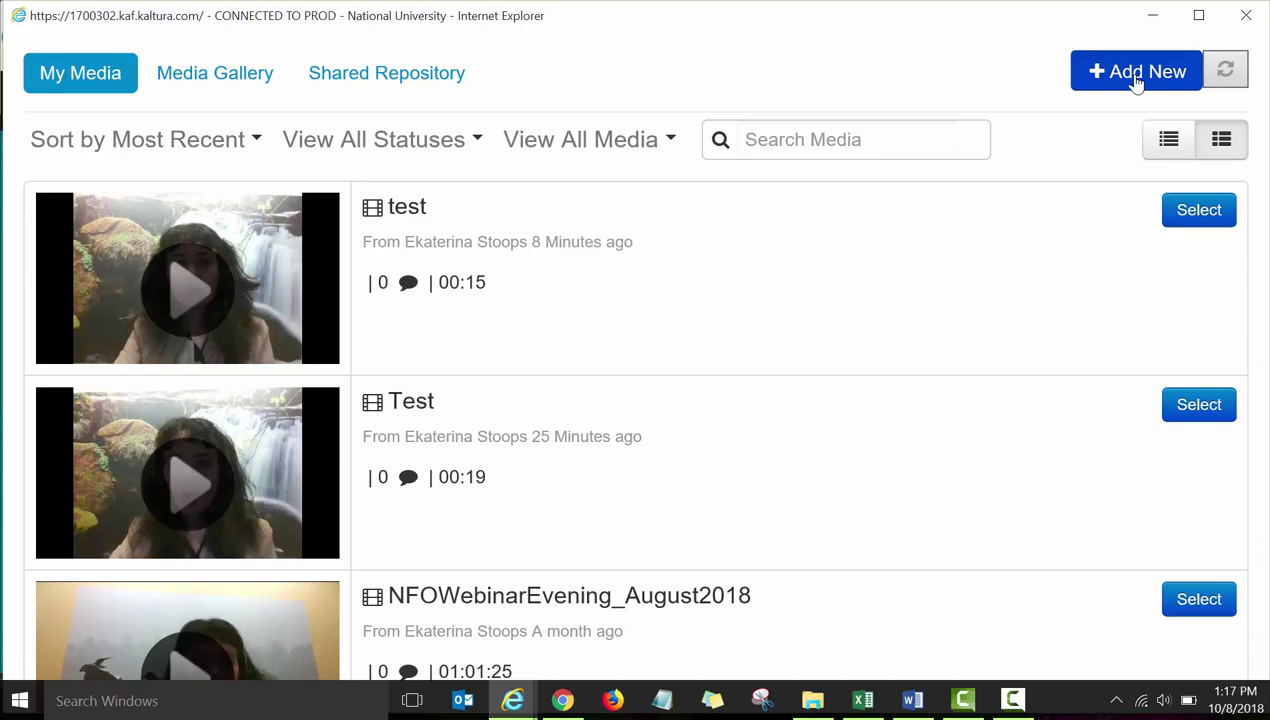
left_click(1136, 78)
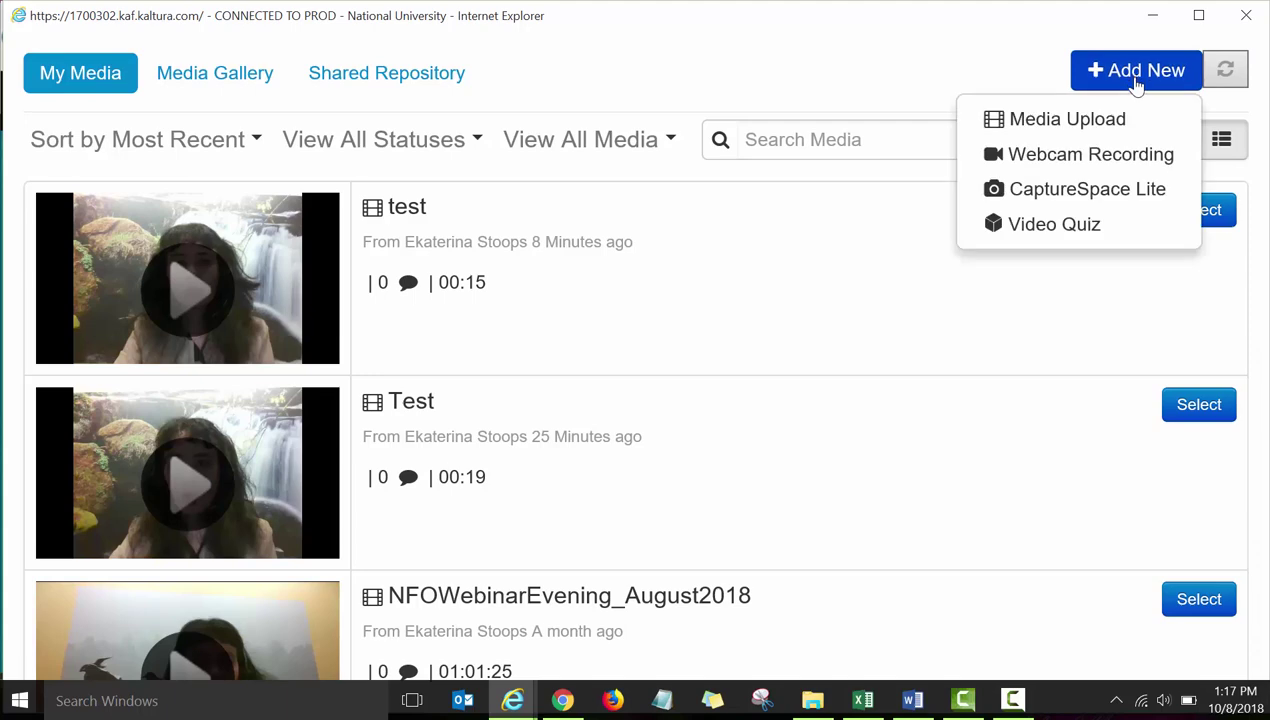
Step: Choose Webcam Recording and allow Flash Player camera and microphone access
left_click(1056, 162)
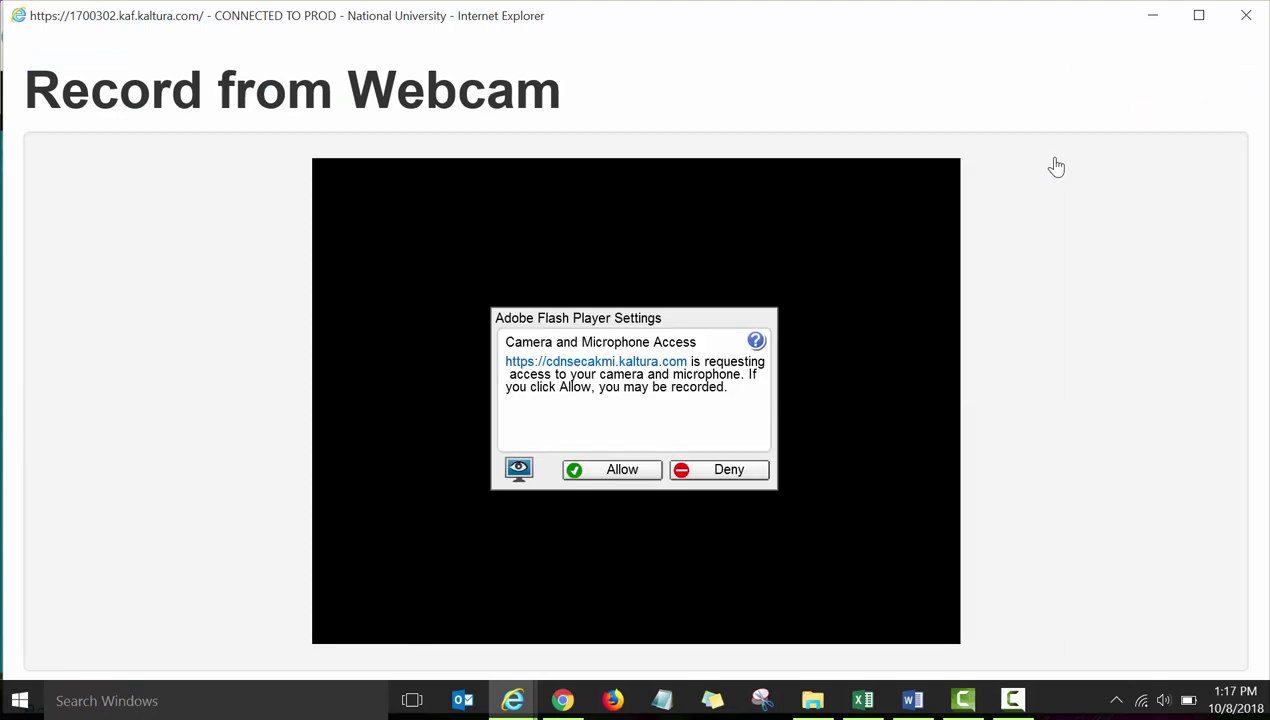
left_click(627, 475)
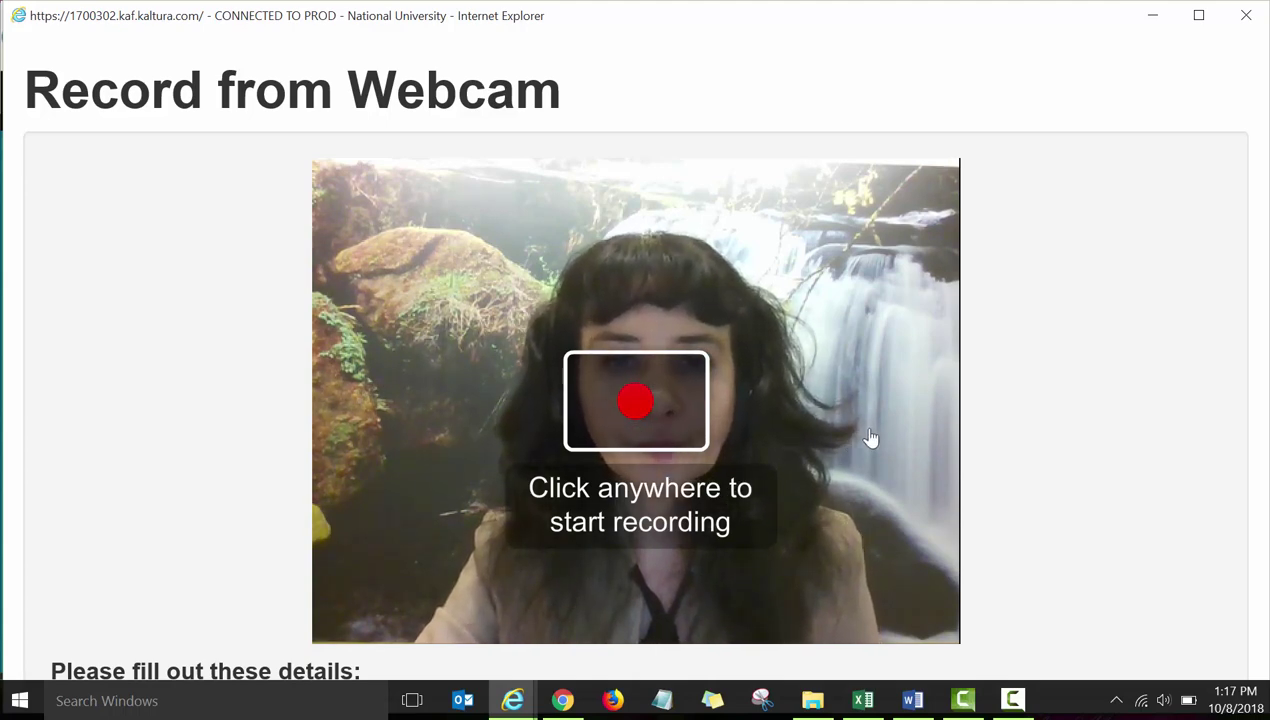
Step: Record an 8-second webcam clip, starting and stopping the recording
left_click(869, 437)
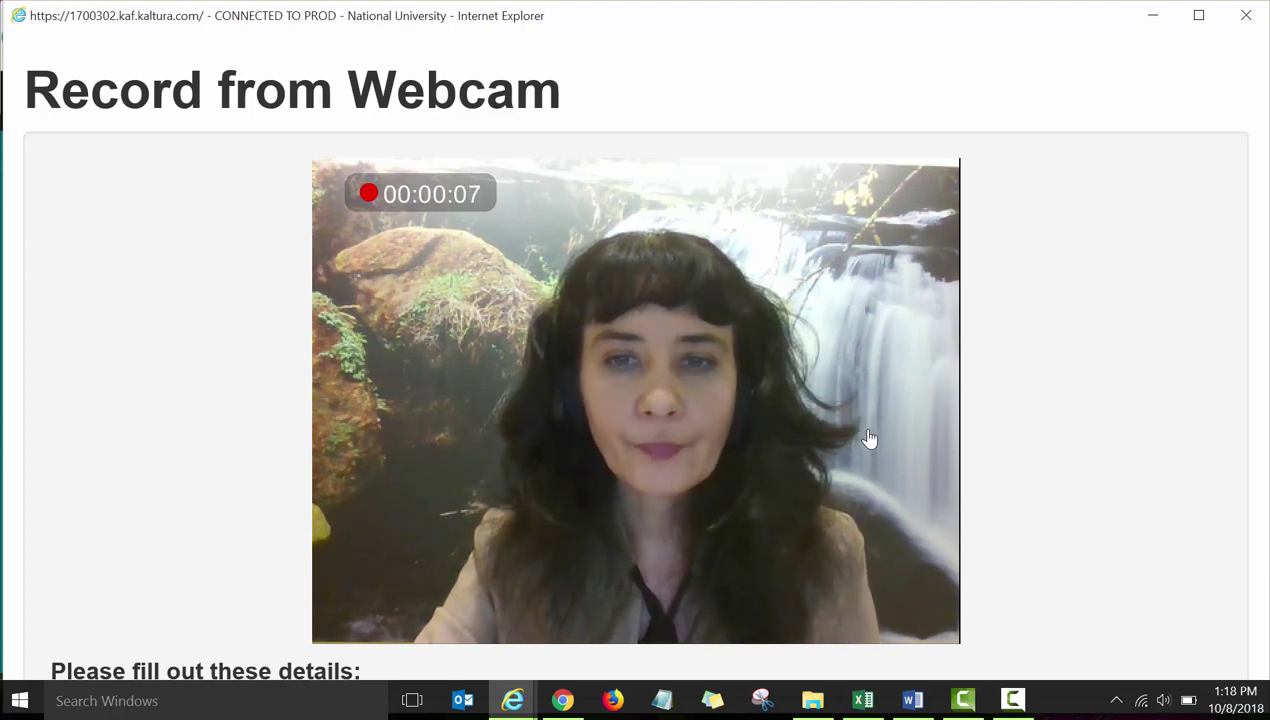
left_click(868, 438)
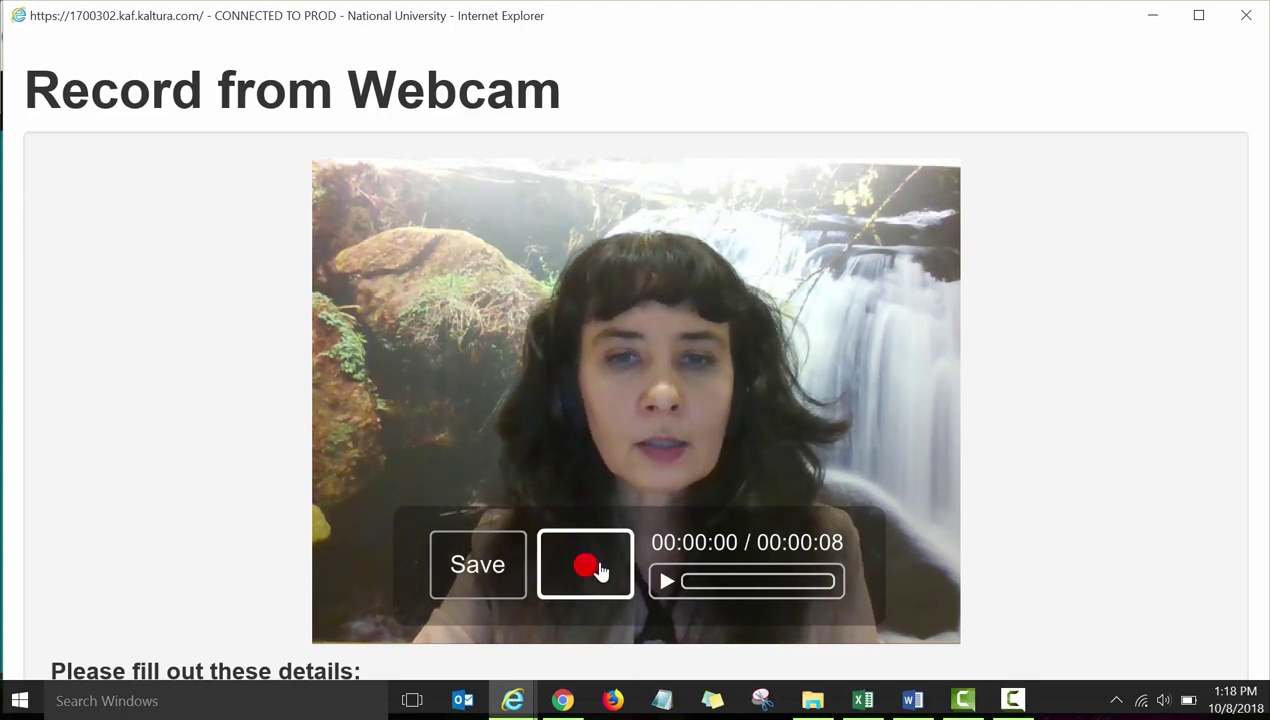
Step: Decline re-recording and save the 8-second clip so it uploads
left_click(598, 570)
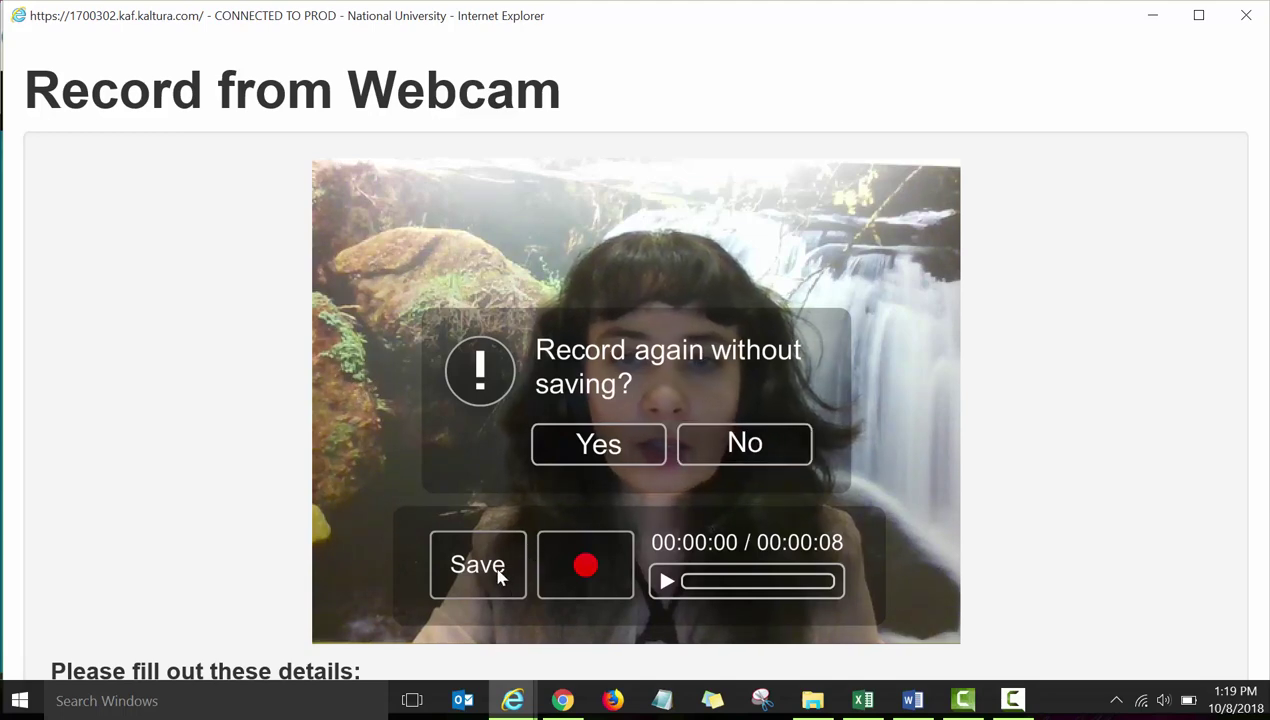
left_click(770, 445)
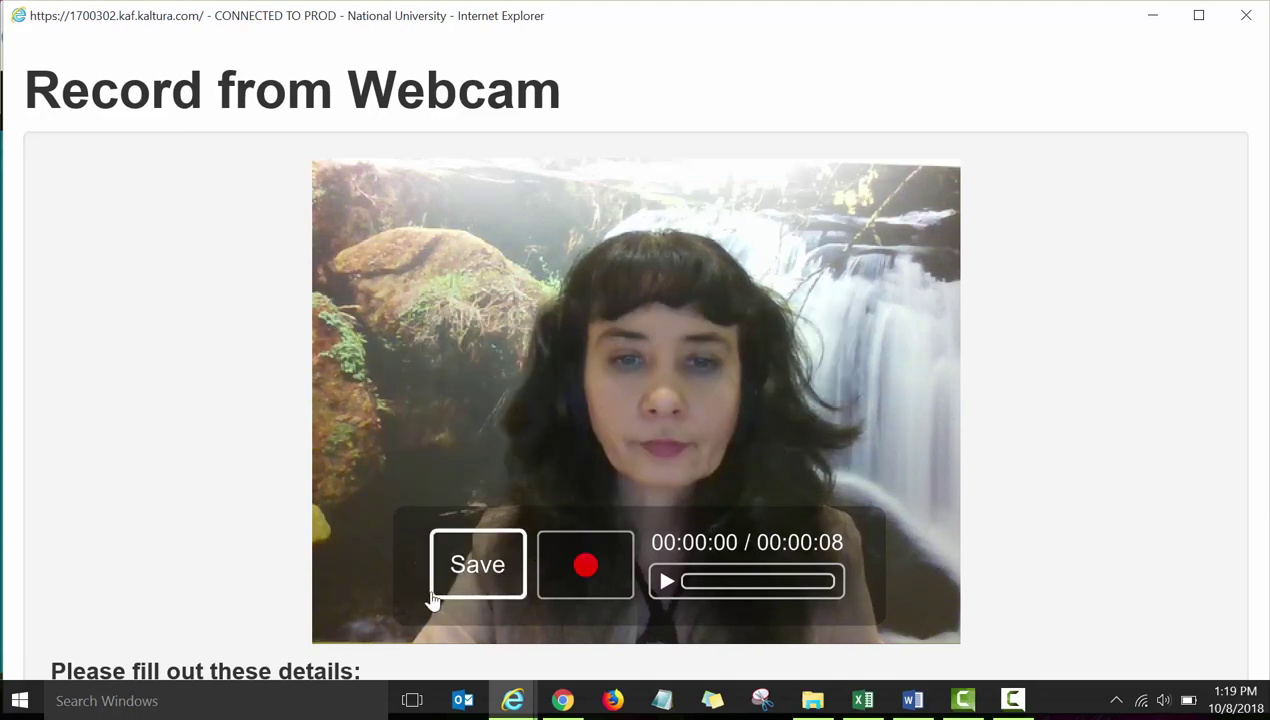
left_click(478, 566)
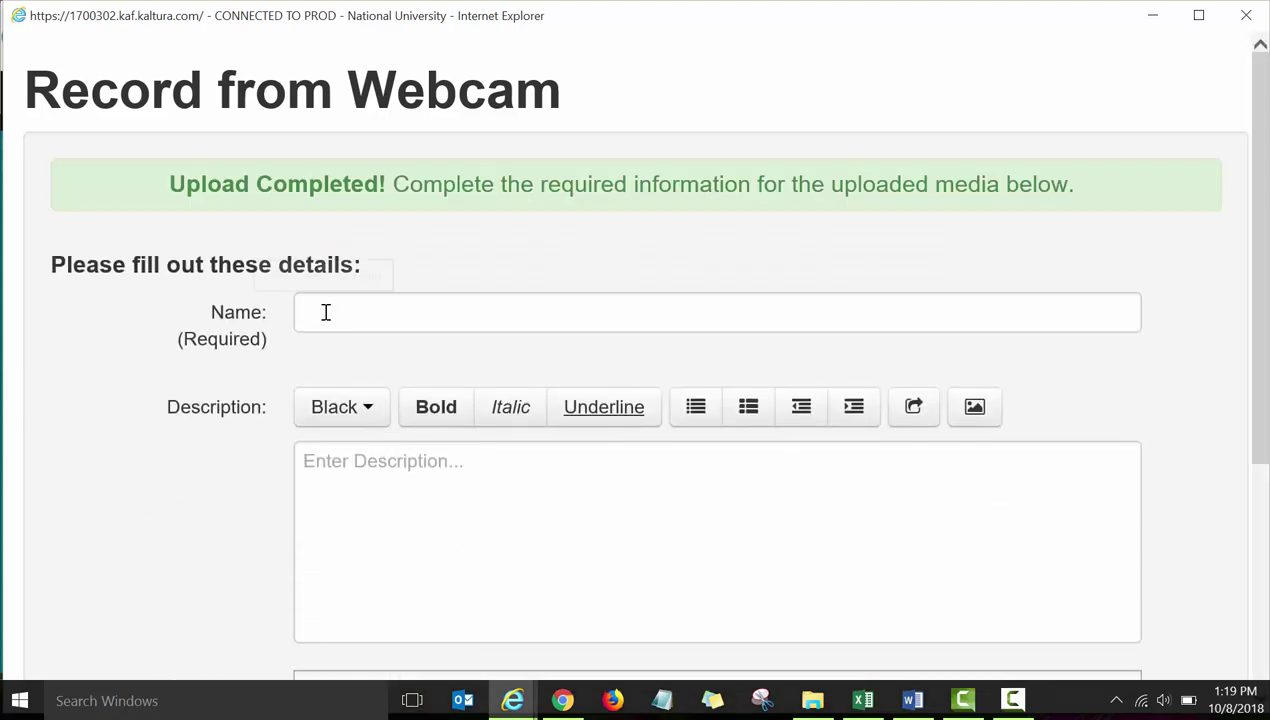
Step: Name the uploaded video 'test'
left_click(327, 312)
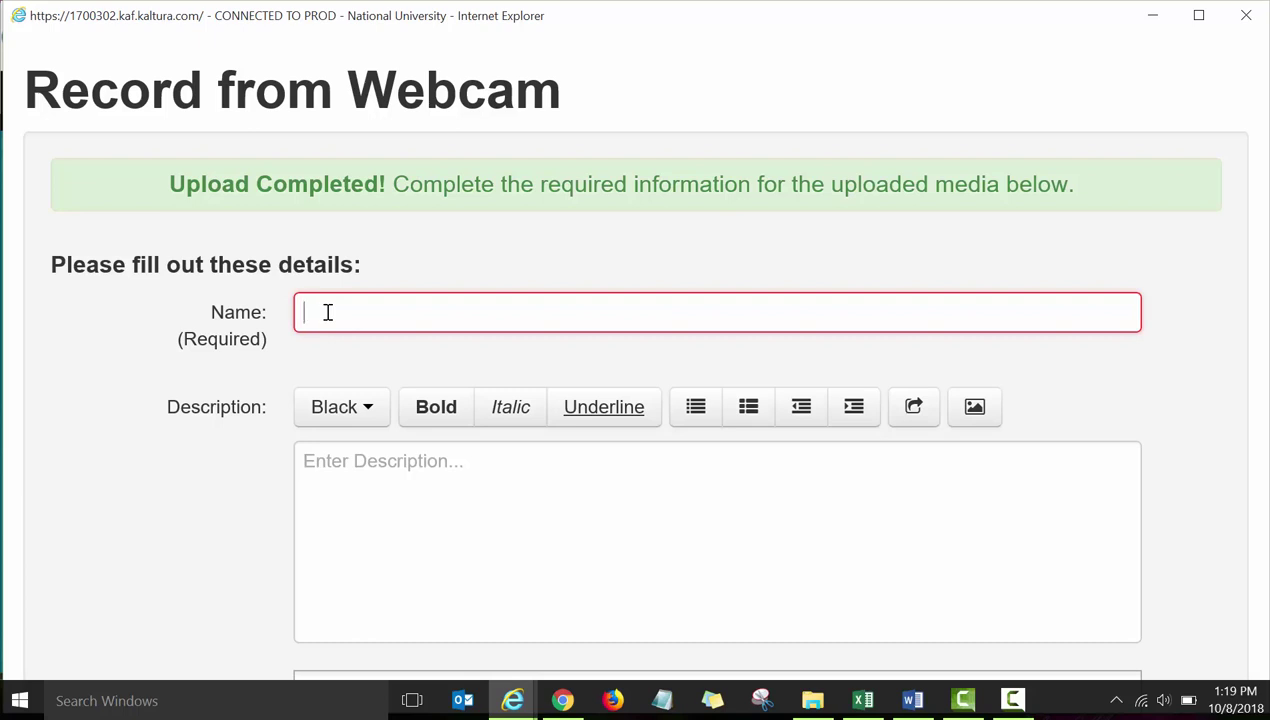
type("tes")
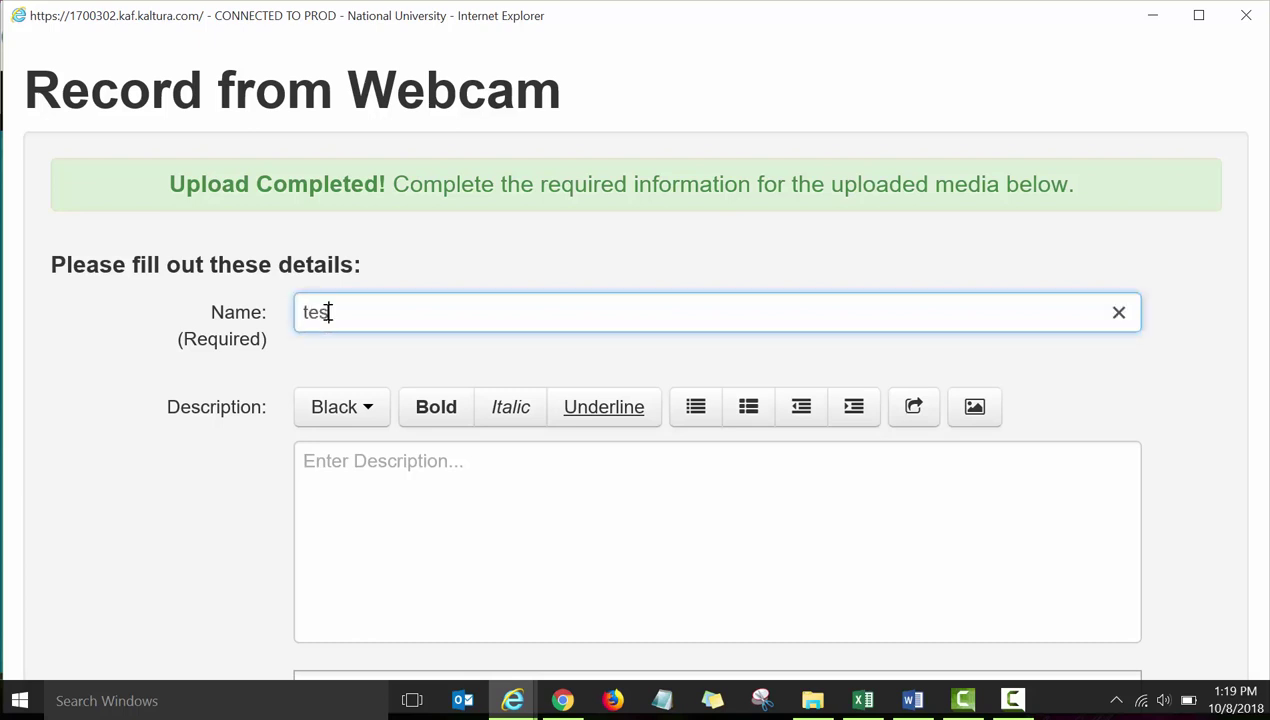
type("t")
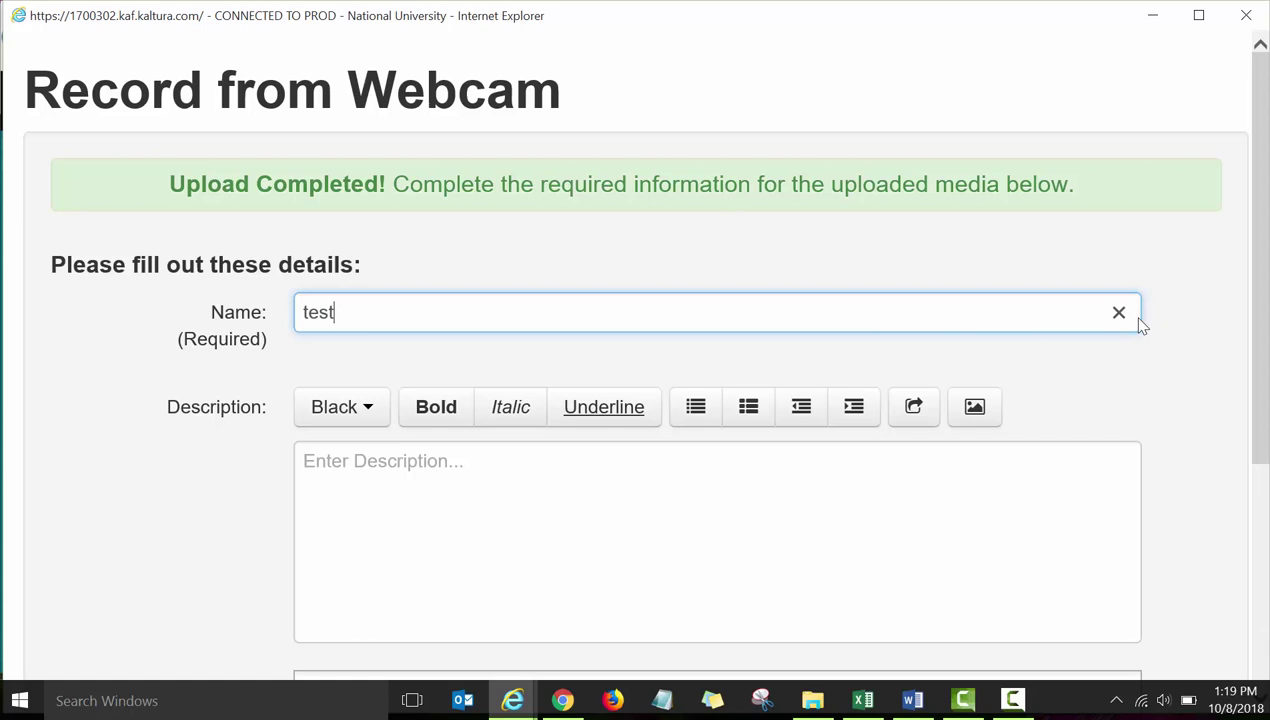
left_click_drag(1260, 318, 1250, 463)
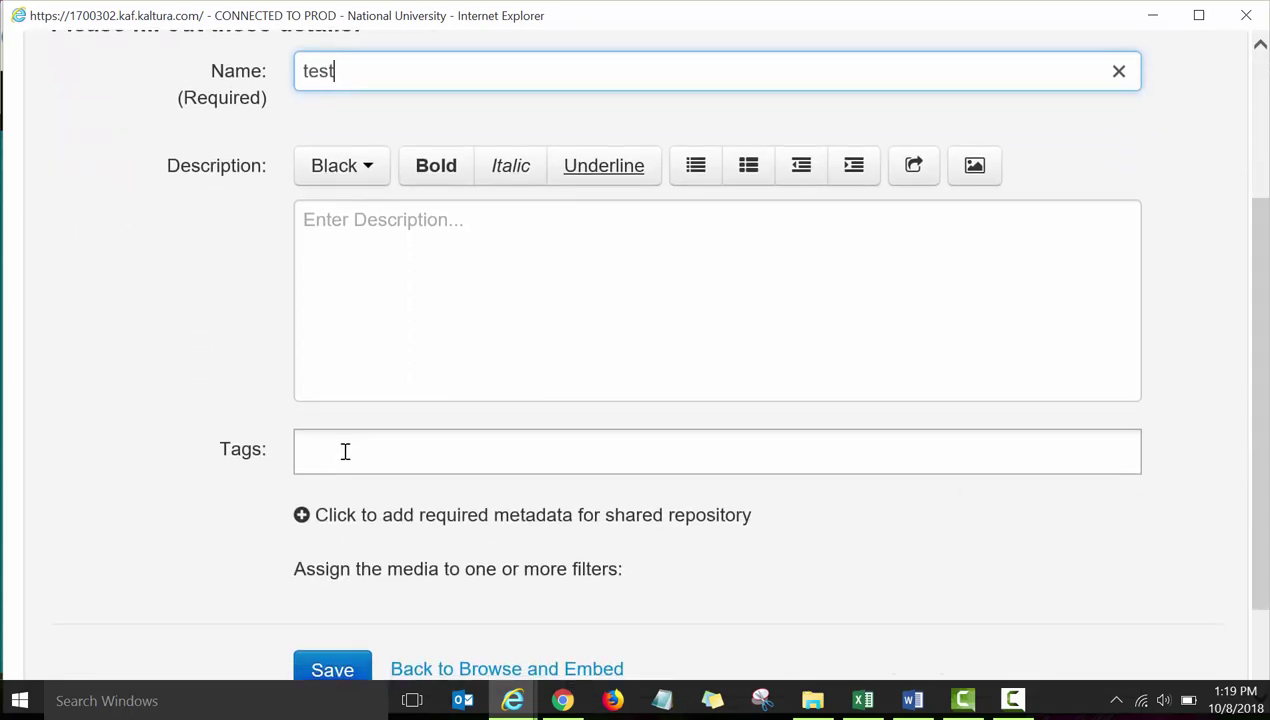
Step: Add the tags Kaltura and NFO to the video
left_click(345, 452)
type("Ka")
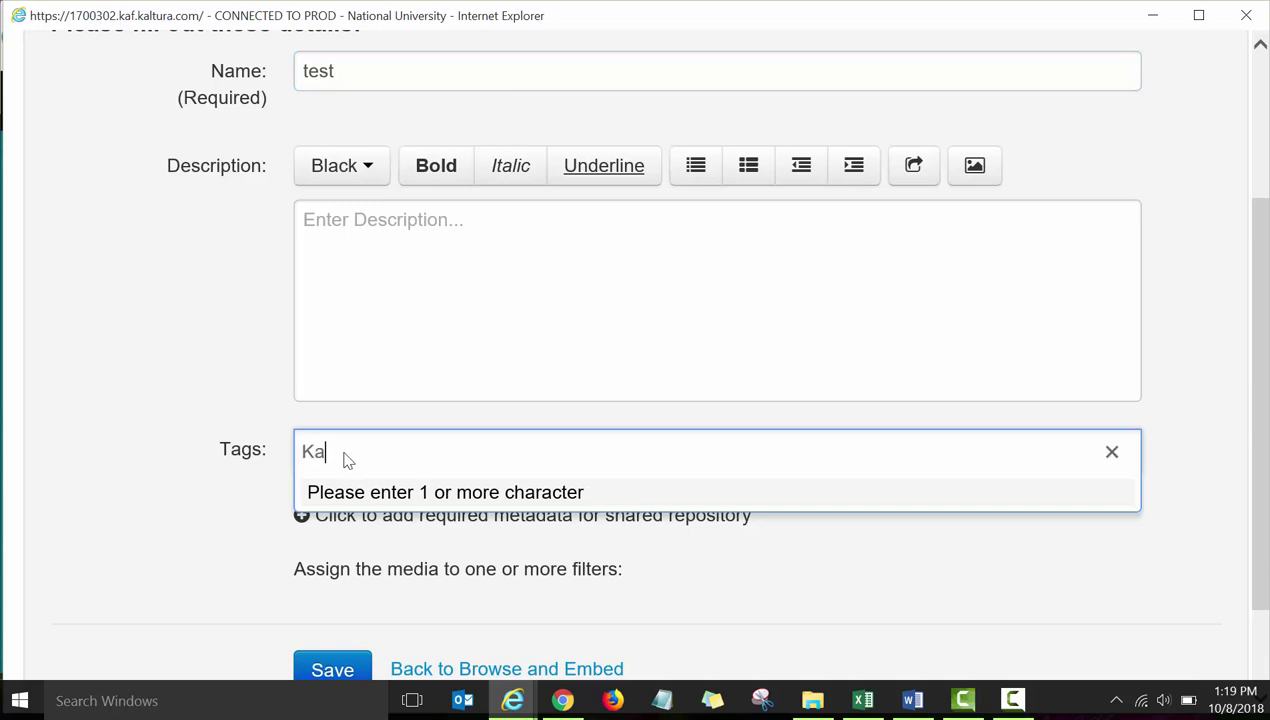
type("lt")
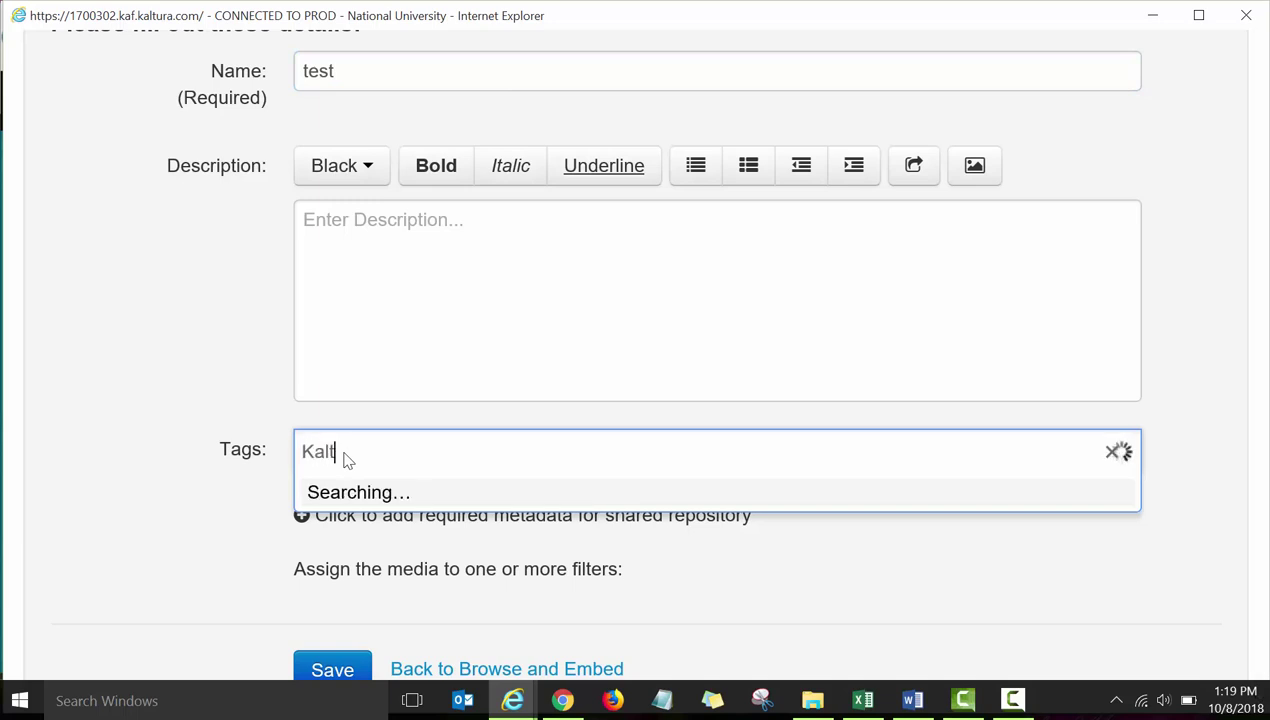
type("ura")
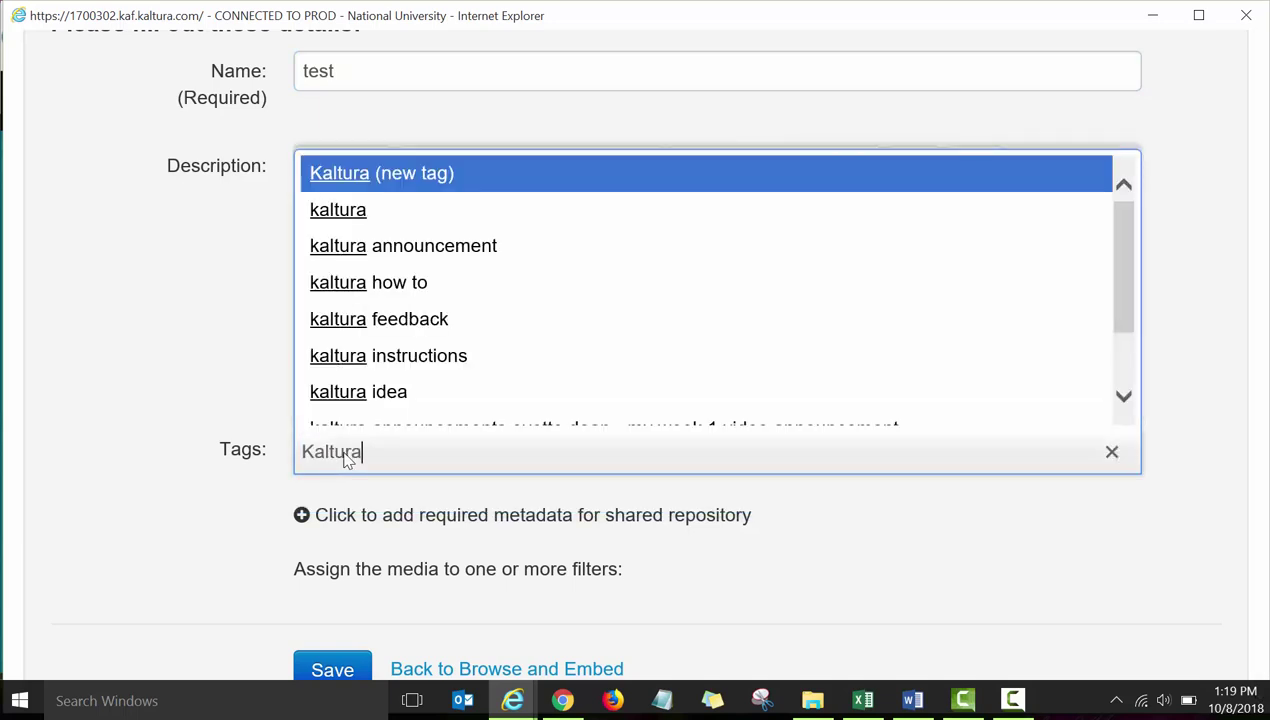
key("Return")
type("NF")
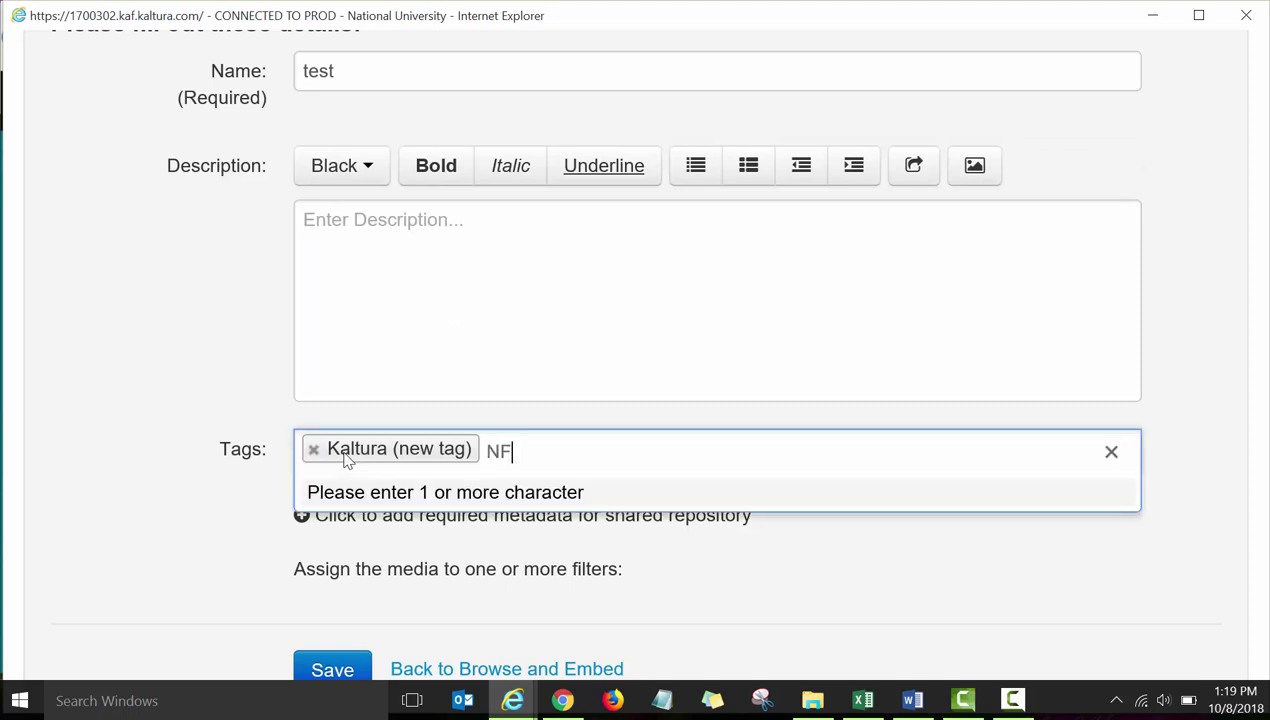
type("O")
key("Return")
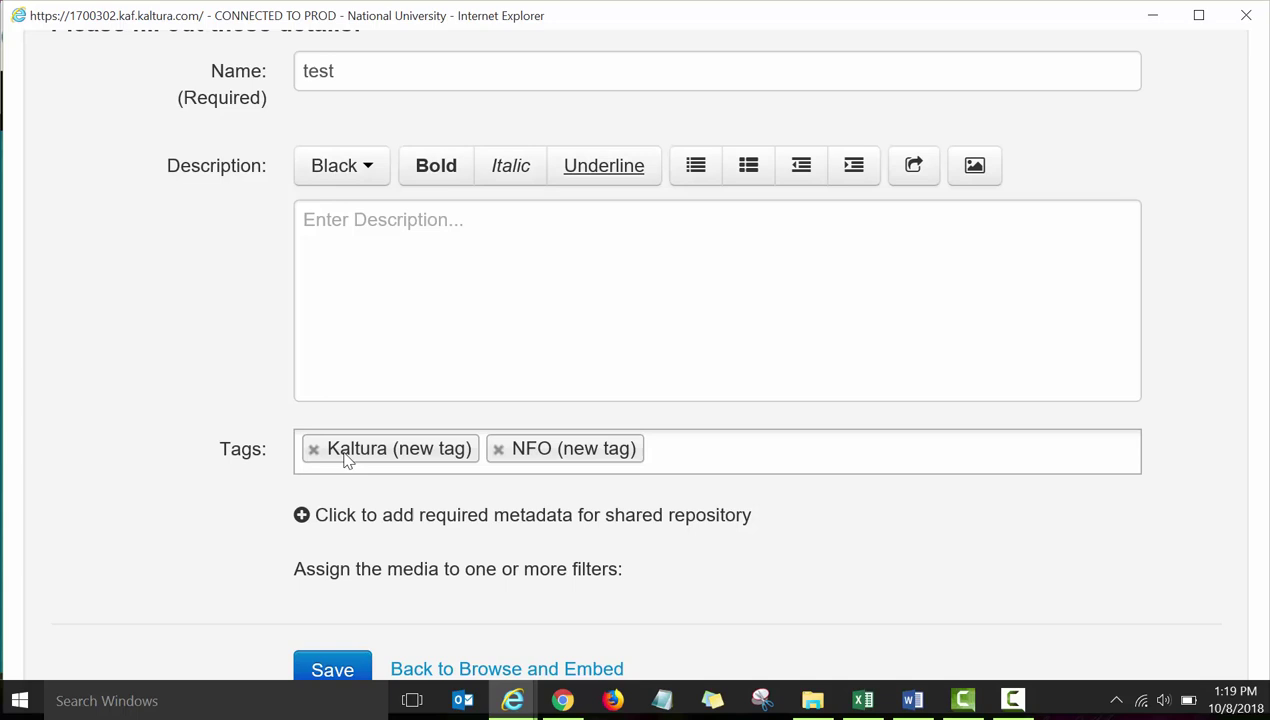
scroll(1208, 456, "down", 2)
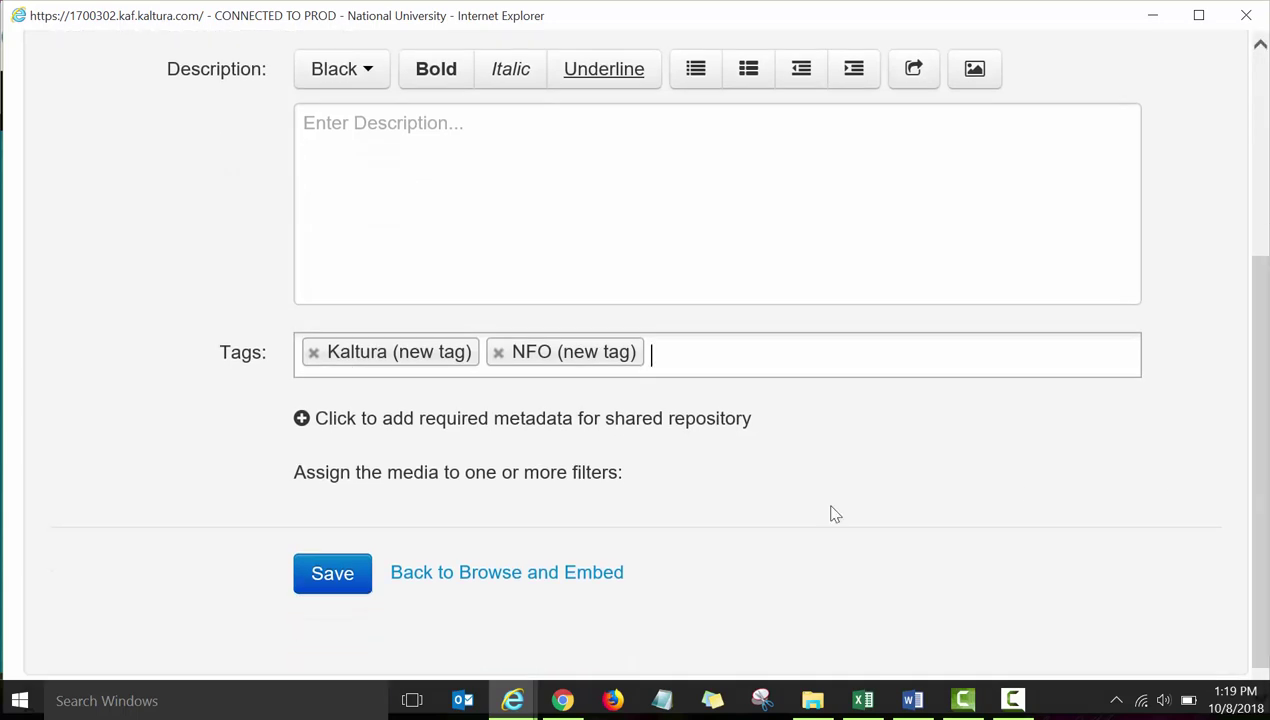
Step: Save the video's details and return to Browse and Embed
left_click(324, 587)
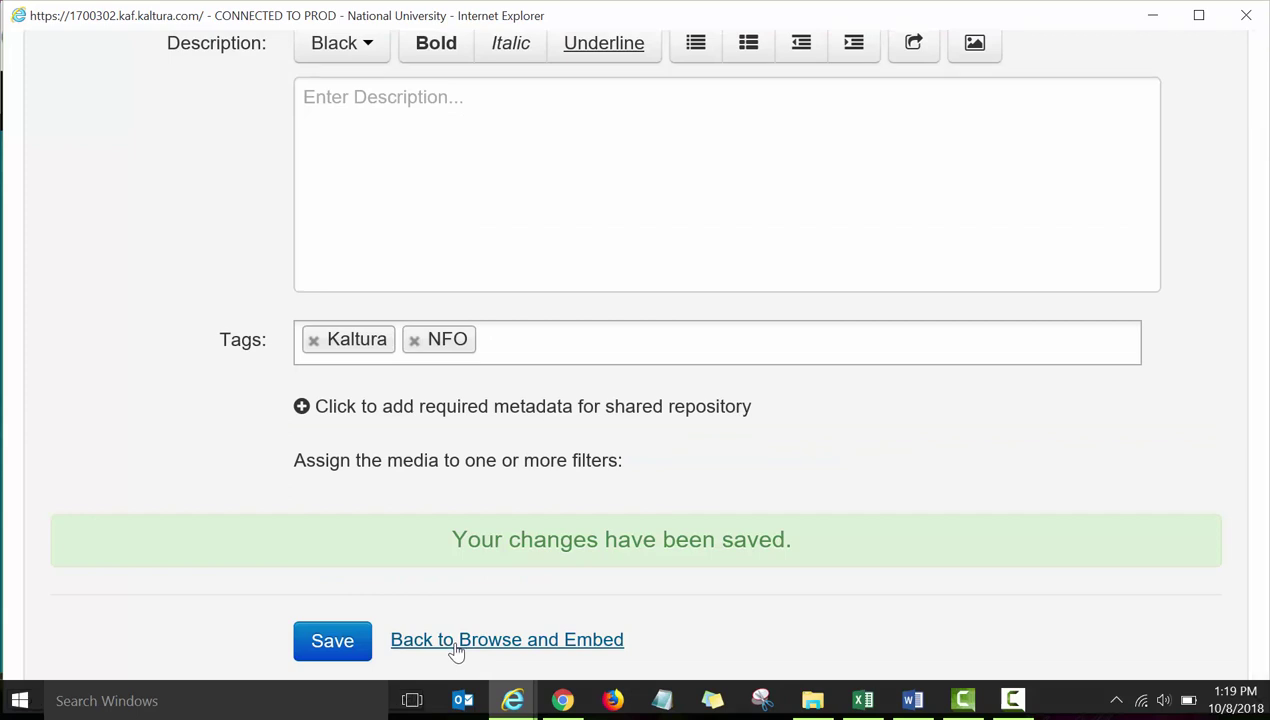
left_click(457, 645)
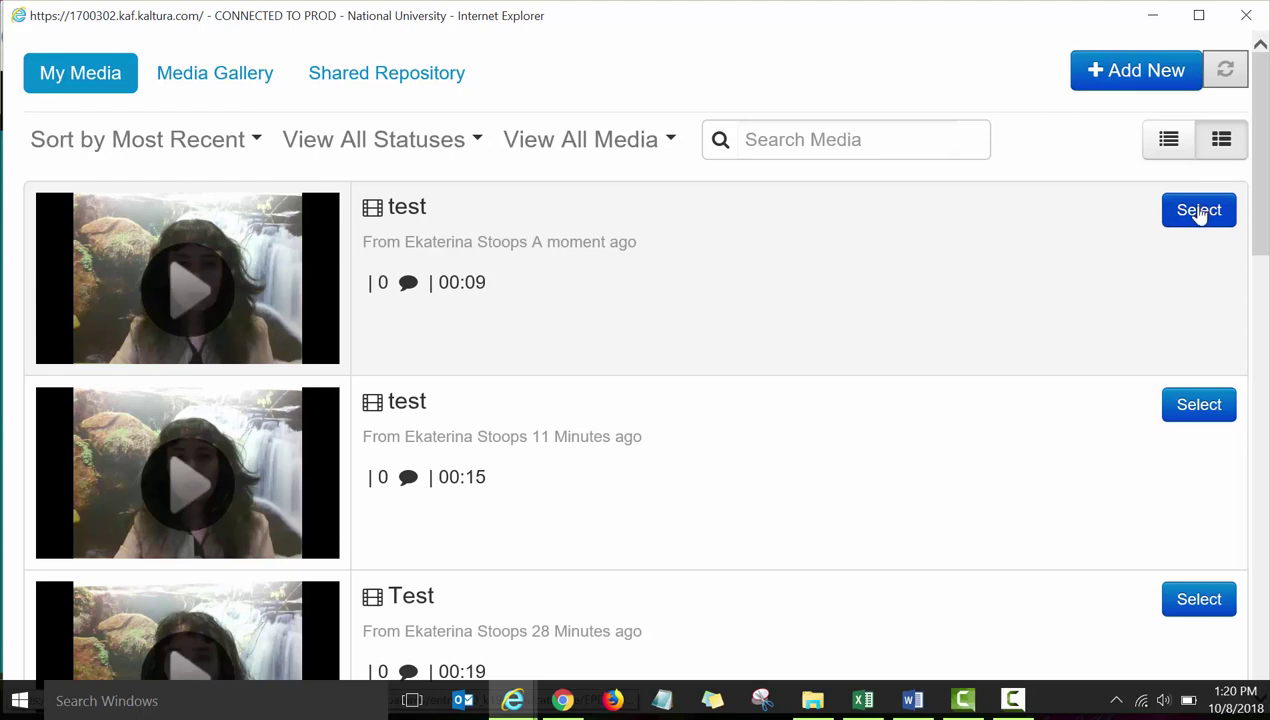
Step: Embed the newest 'test' video and rename it 'My Instructional Strategy'
left_click(1199, 212)
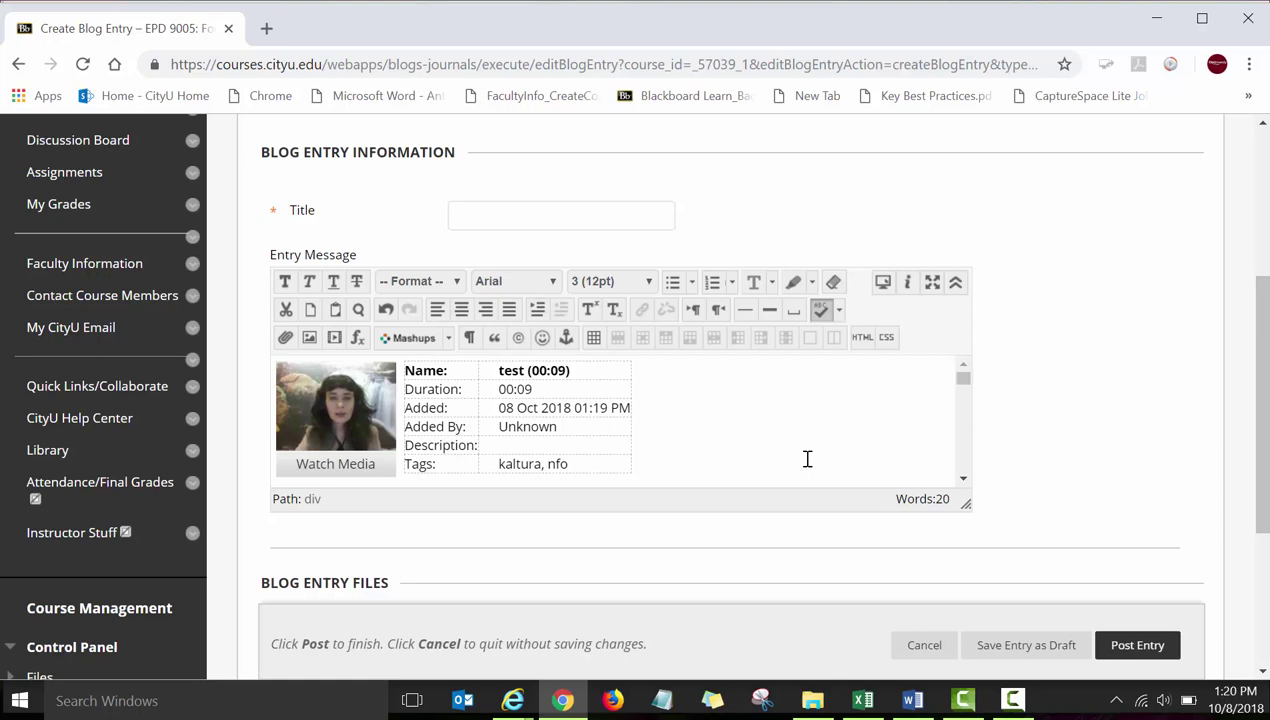
left_click(586, 371)
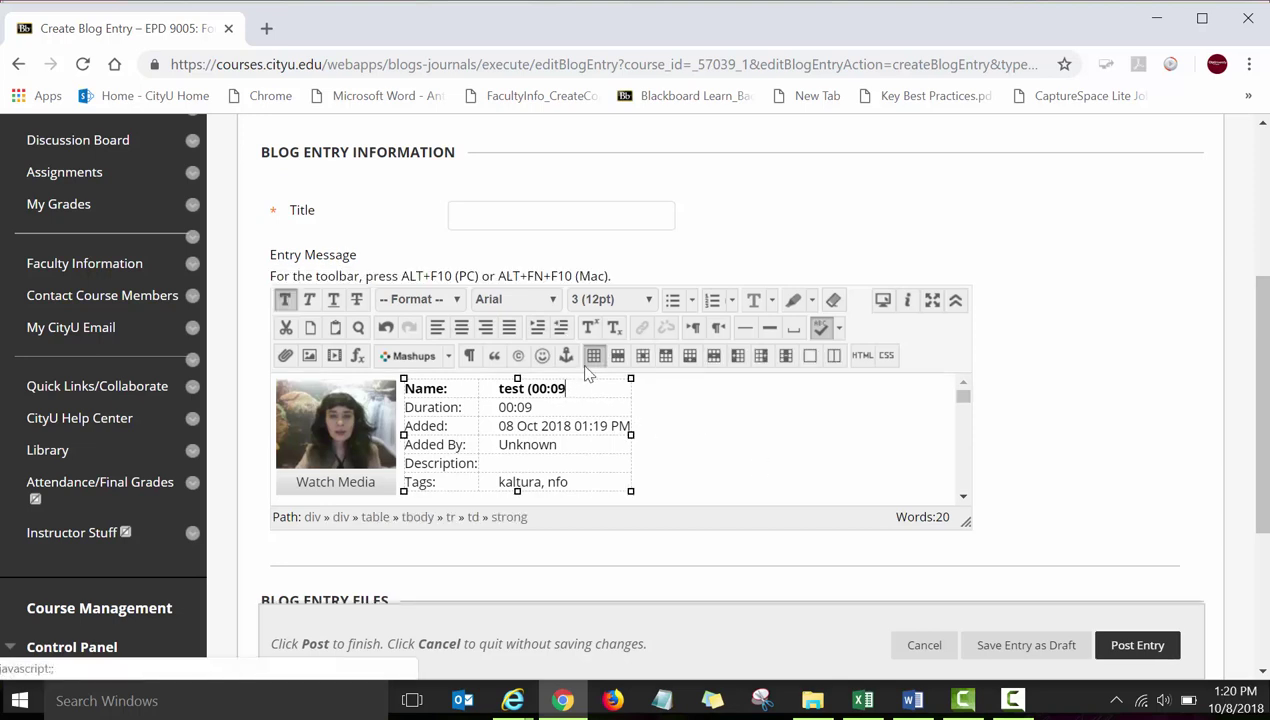
key("BackSpace")
key("BackSpace")
key("BackSpace")
key("BackSpace")
key("BackSpace")
key("BackSpace")
key("BackSpace")
key("BackSpace")
key("BackSpace")
key("BackSpace")
type("My I")
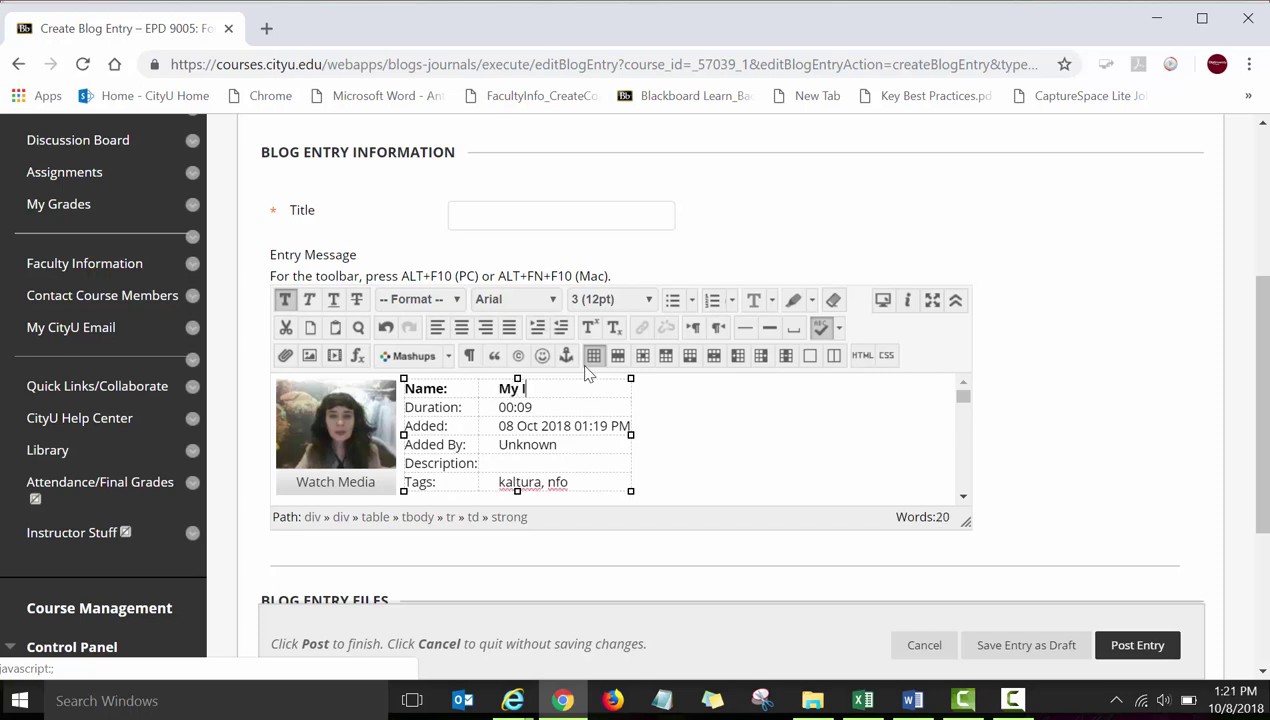
type("nstruct")
type("ional ")
type("Strategy")
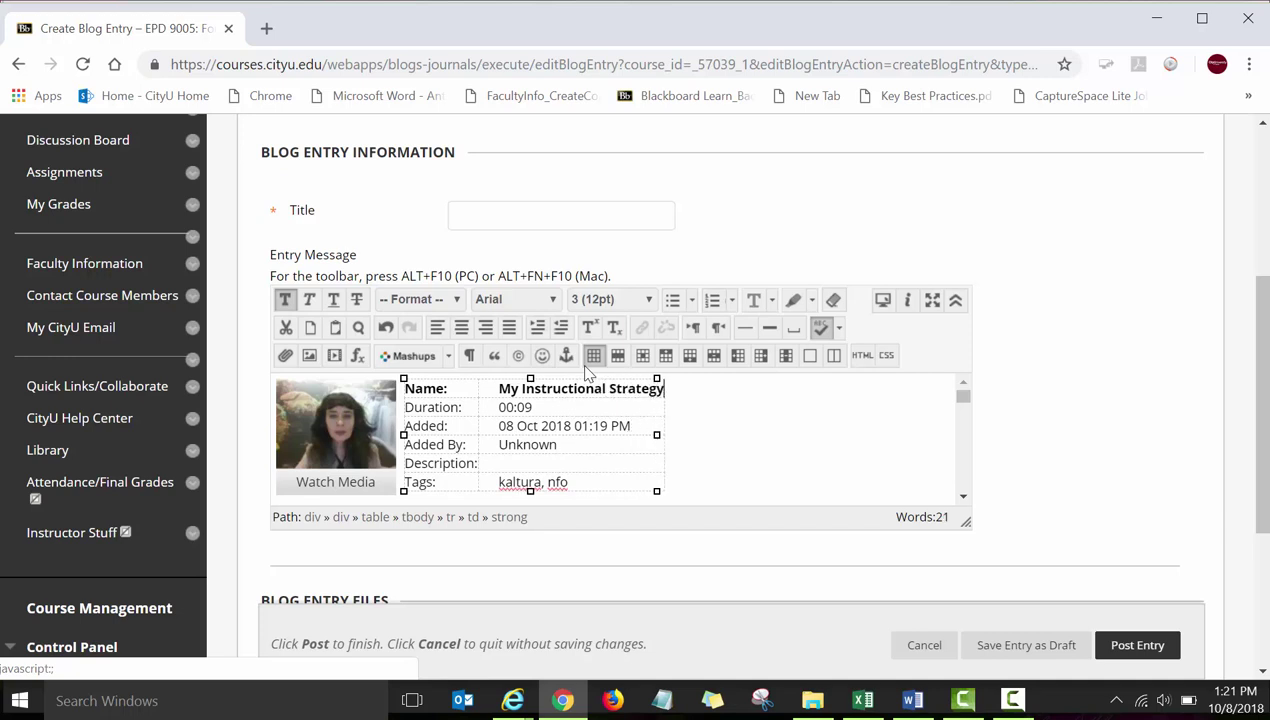
Step: Replace Added By with the author's name and relabel Description as 'Transcipt:'
left_click(567, 448)
key("BackSpace")
key("BackSpace")
key("BackSpace")
key("BackSpace")
key("BackSpace")
key("BackSpace")
key("BackSpace")
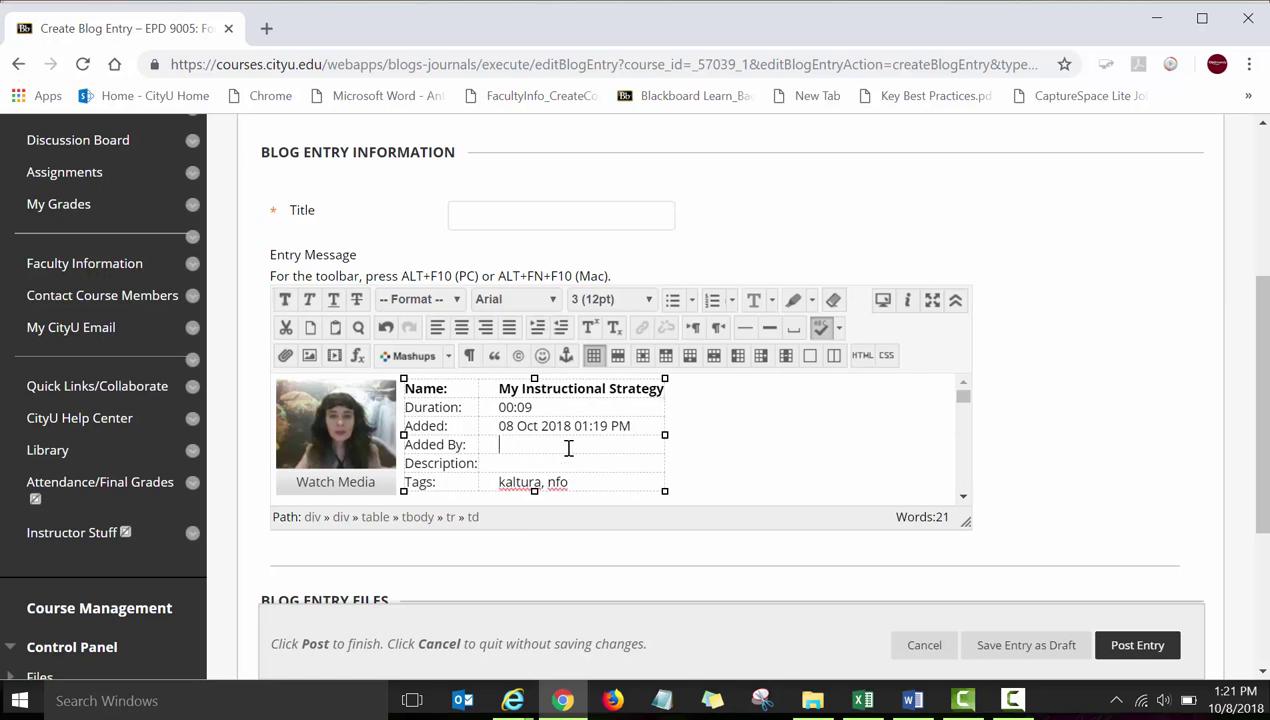
type("Ekaterin")
type("a Stoops")
left_click(474, 463)
key("BackSpace")
key("BackSpace")
key("BackSpace")
key("BackSpace")
key("BackSpace")
key("BackSpace")
key("BackSpace")
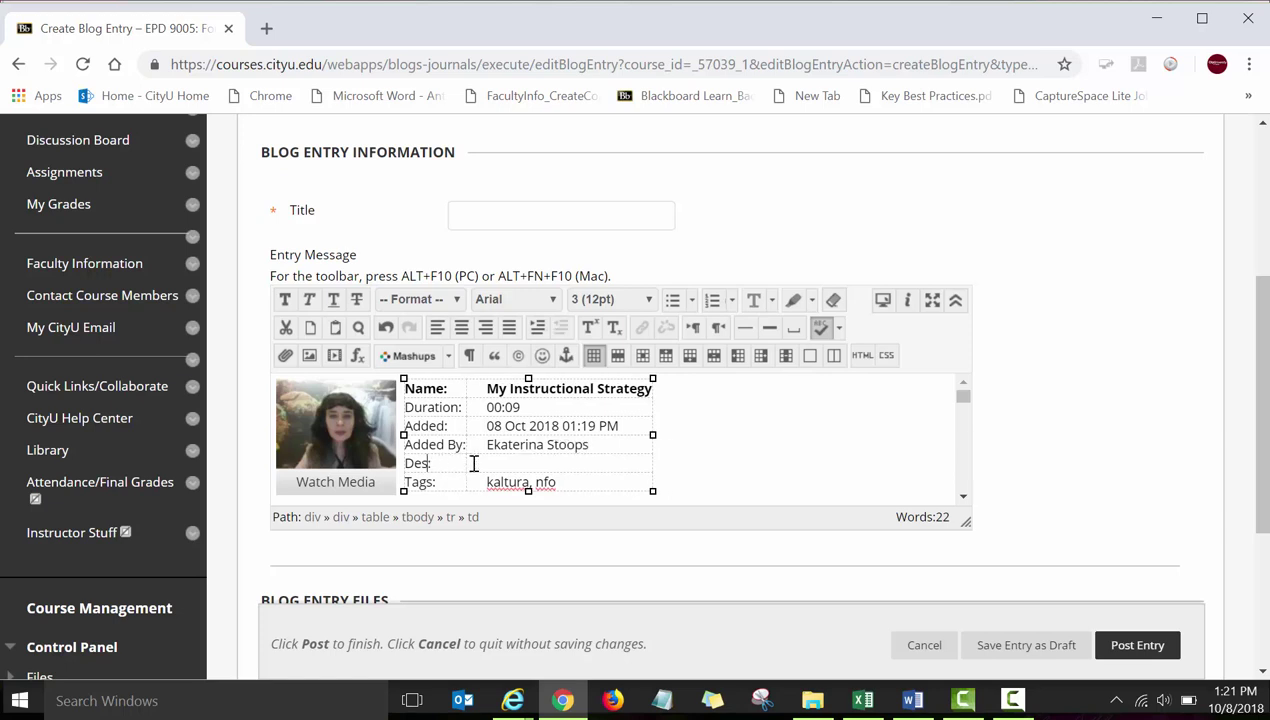
key("BackSpace")
key("BackSpace")
key("BackSpace")
key("BackSpace")
type("T")
type("ranscip")
type("t:")
left_click(505, 462)
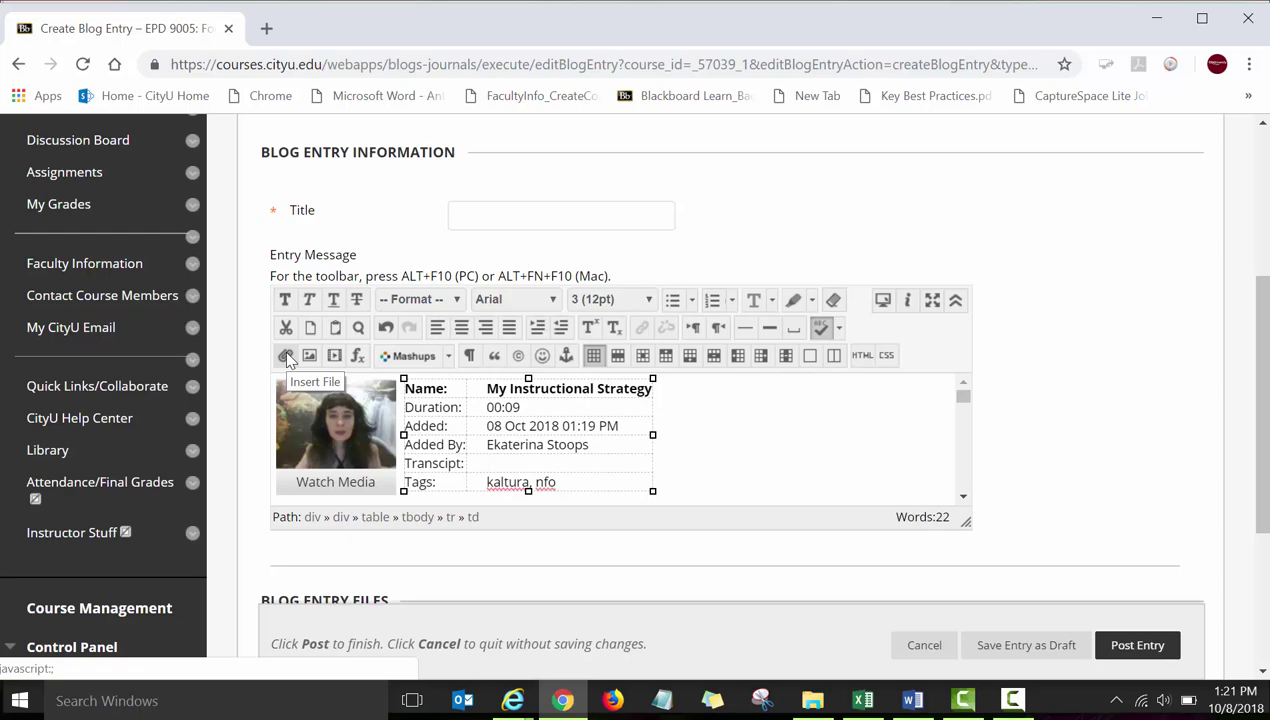
left_click(287, 358)
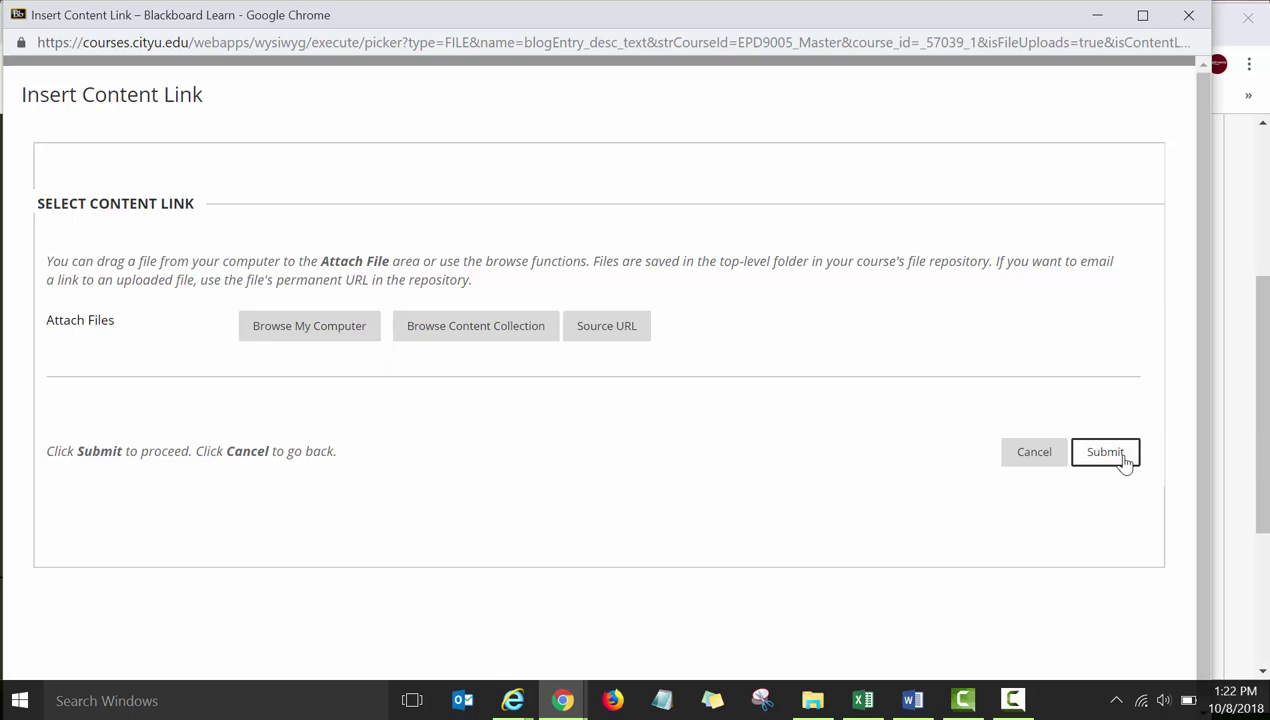
left_click(1046, 455)
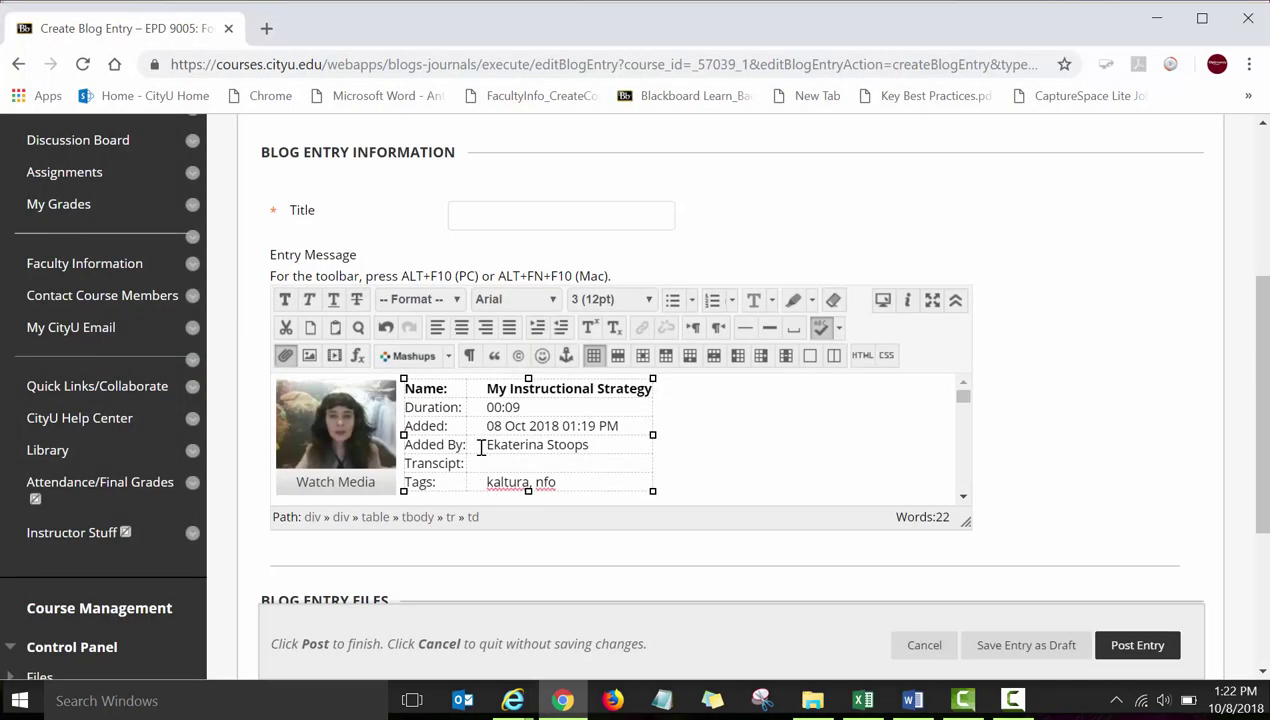
left_click(614, 460)
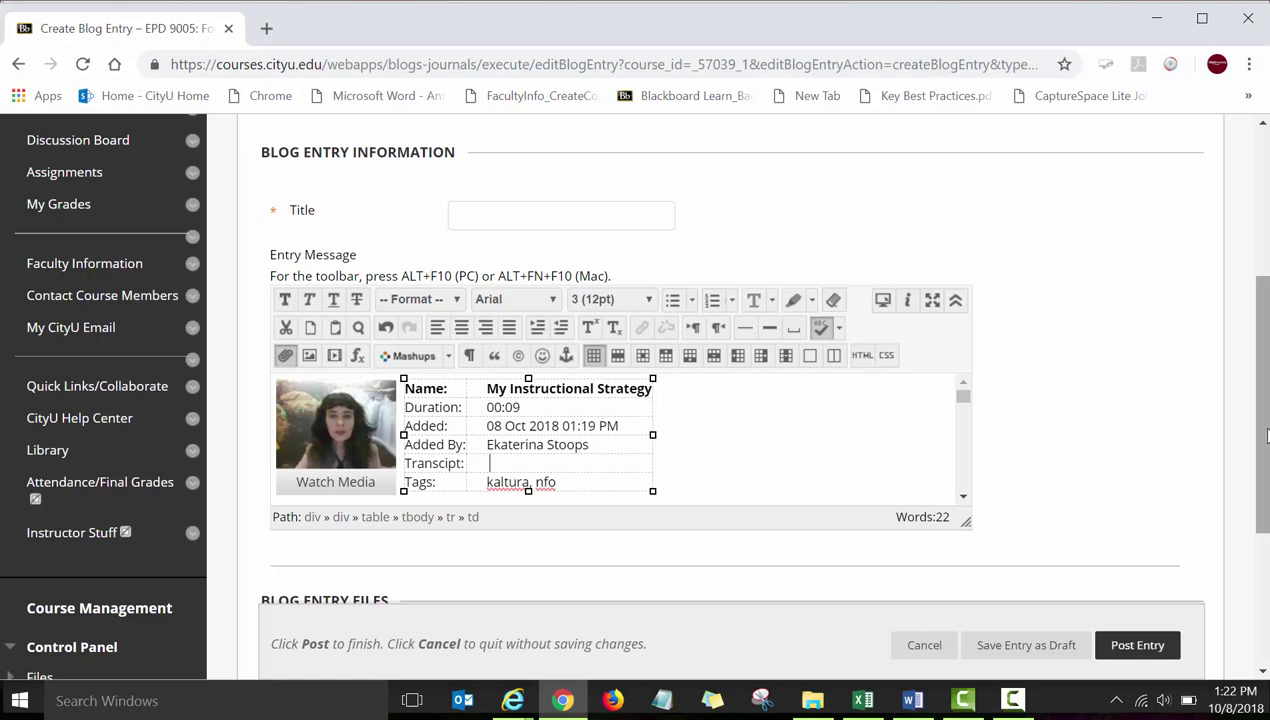
scroll(1266, 435, "down", 1)
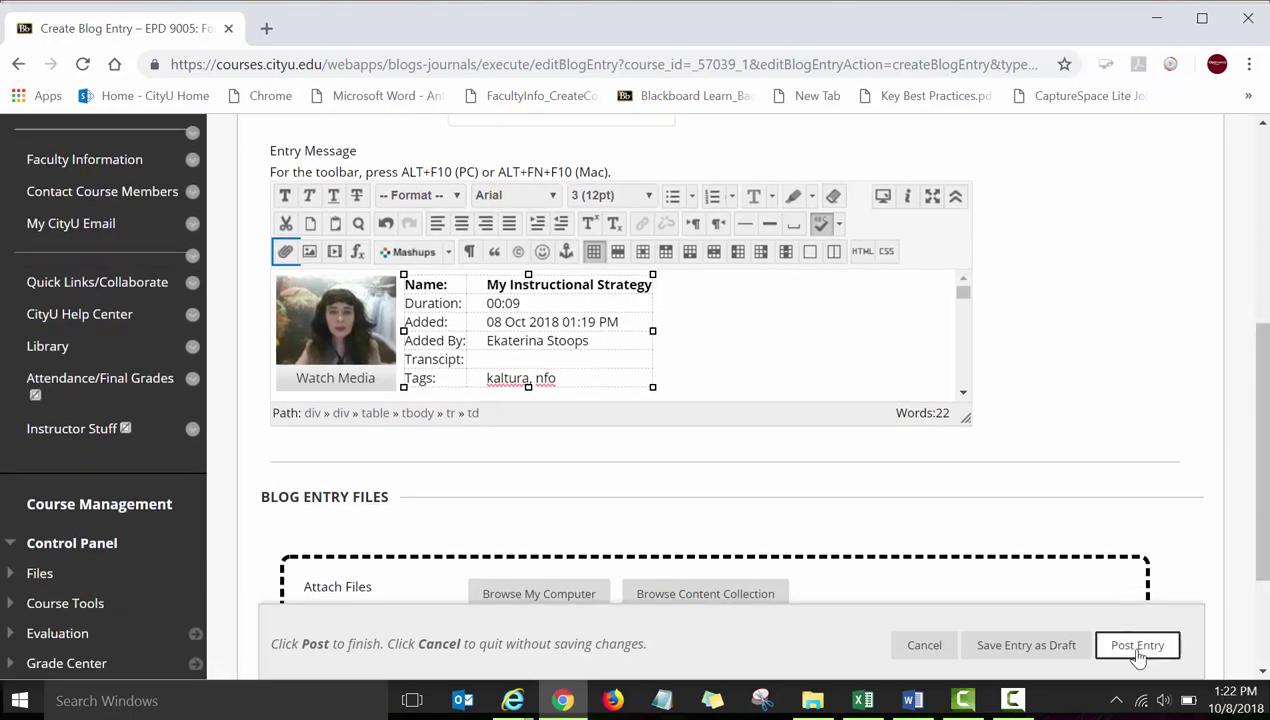